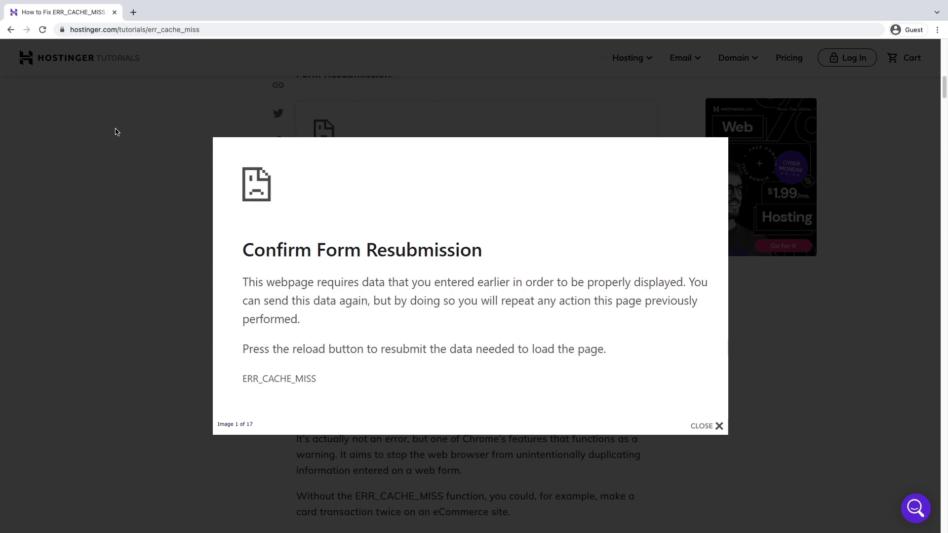
# - Reload the ERR_CACHE_MISS article page, and restart the browser with chrome://restart
pyautogui.click(42, 30)
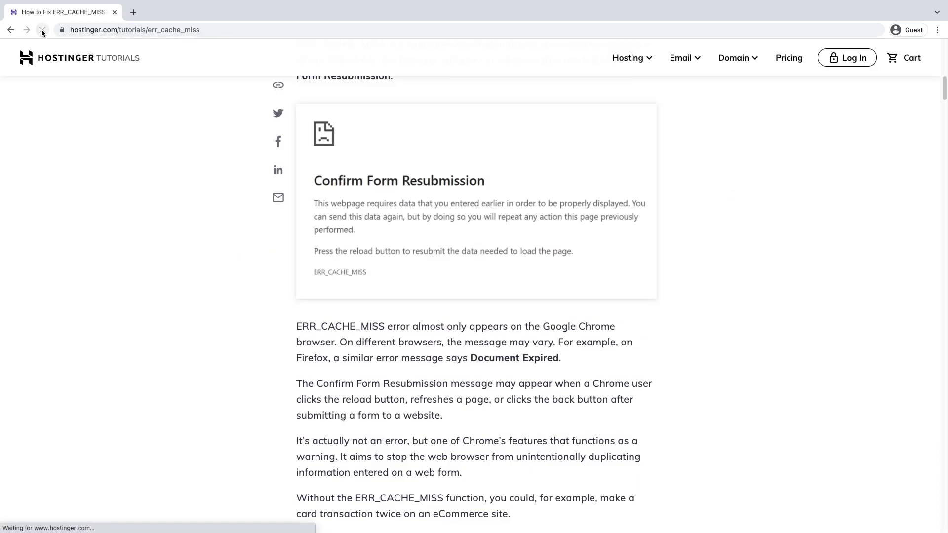
pyautogui.click(149, 31)
pyautogui.write('chrome://restart')
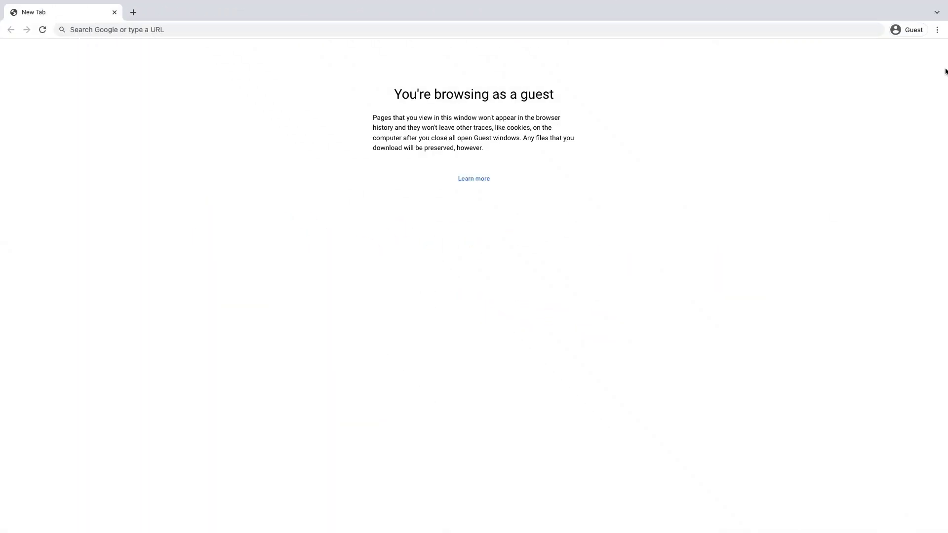
# - Open the About Chrome section of the browser settings to check for updates
pyautogui.click(938, 29)
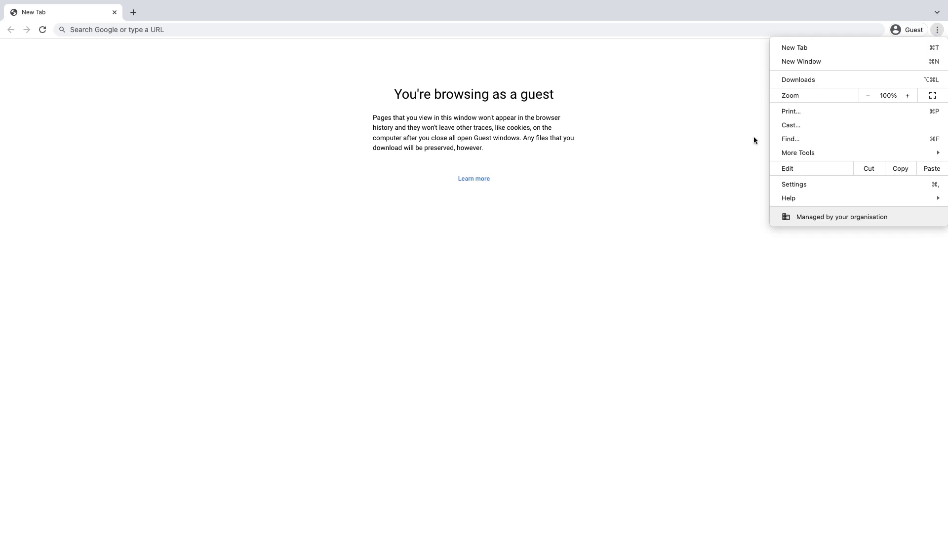
pyautogui.click(790, 187)
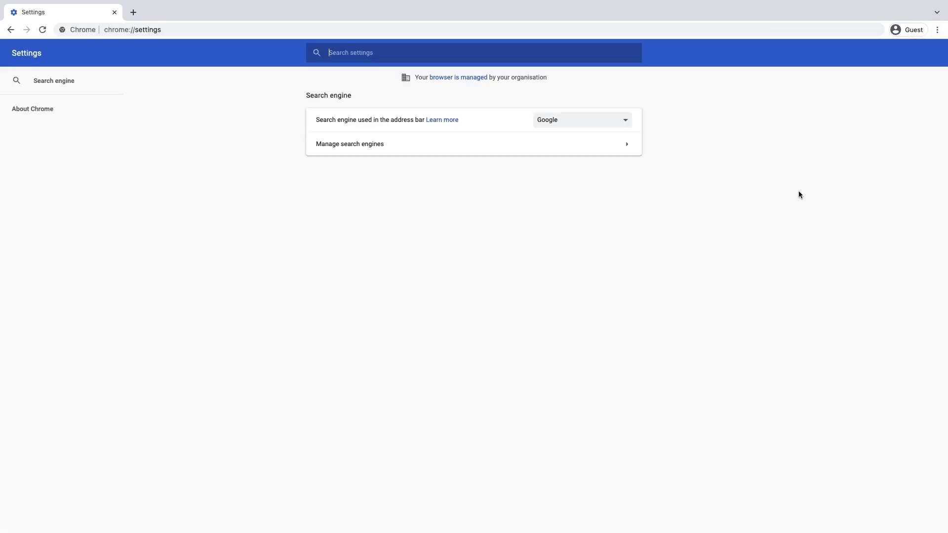
pyautogui.click(52, 109)
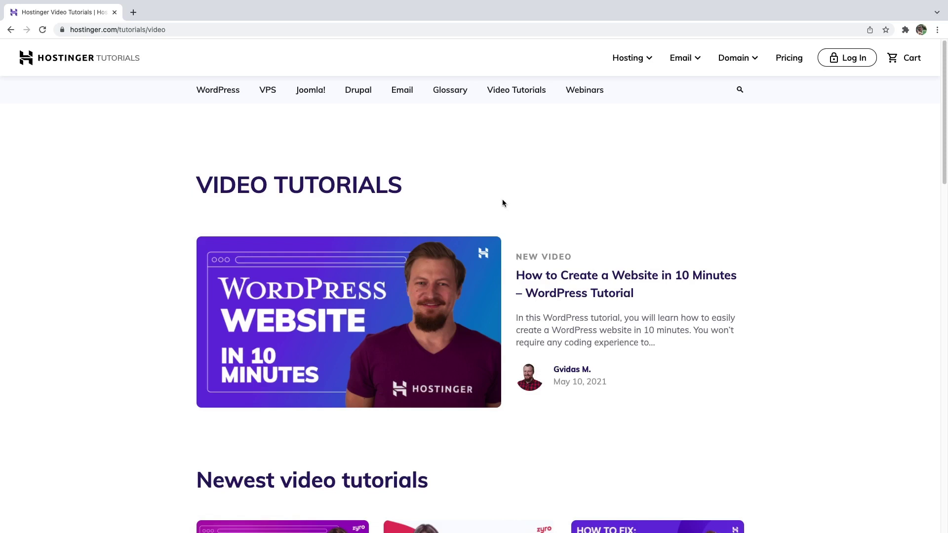
# - Load chrome://history in a new tab and open the option for clearing browsing data
pyautogui.click(133, 12)
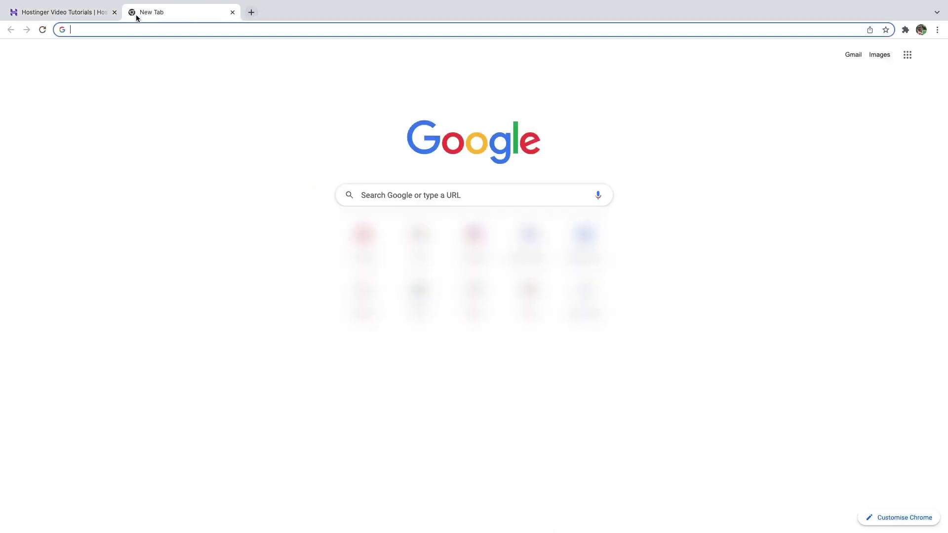
pyautogui.write('chrome://history')
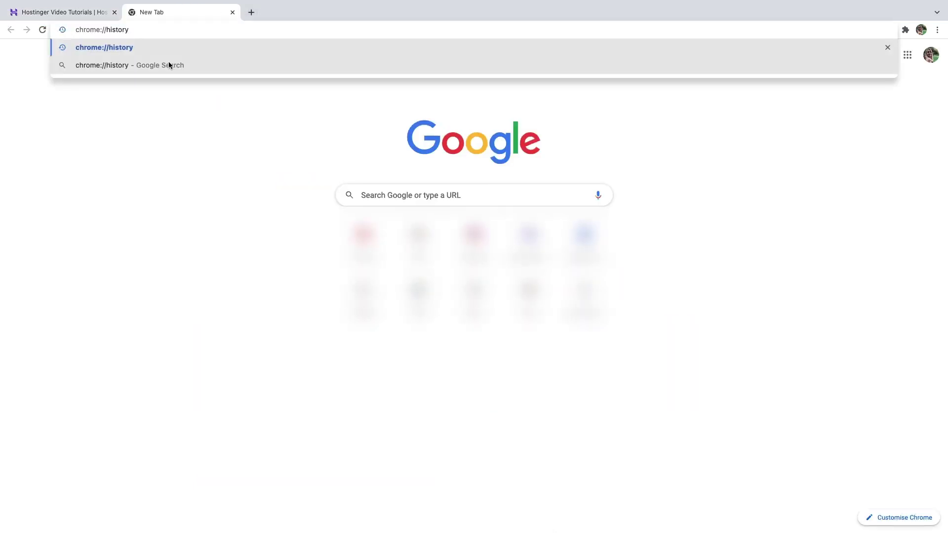
pyautogui.press('Return')
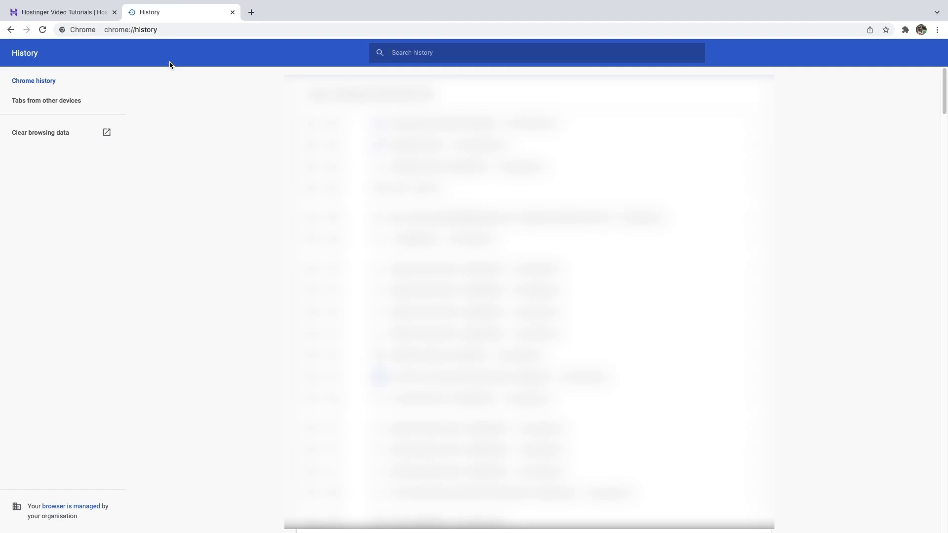
pyautogui.click(52, 132)
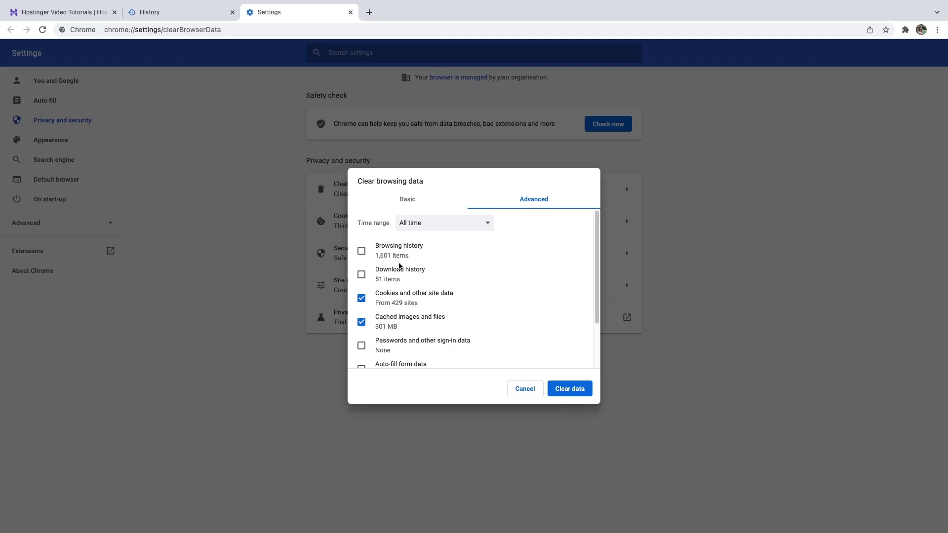
# - Clear browsing history, cookies and other site data, and cached images and files for the All time range
pyautogui.click(415, 222)
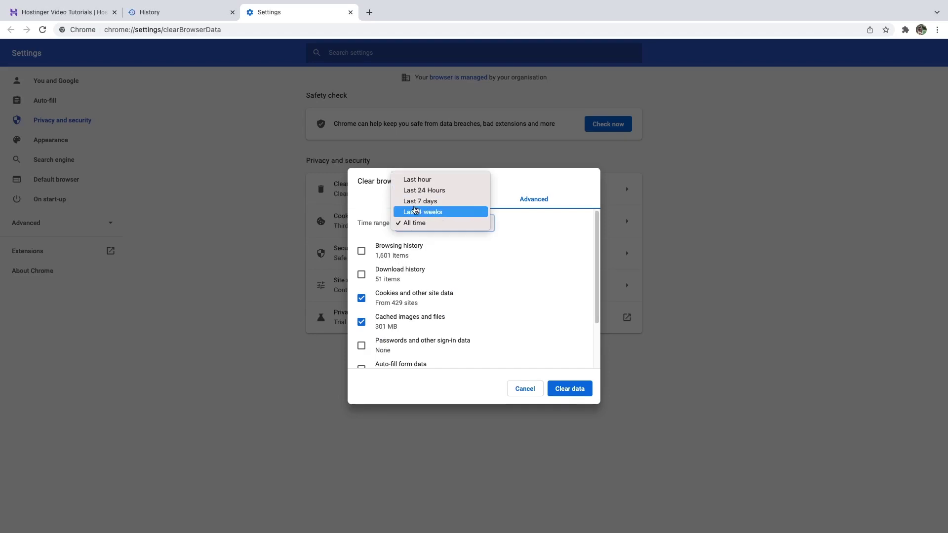
pyautogui.click(415, 223)
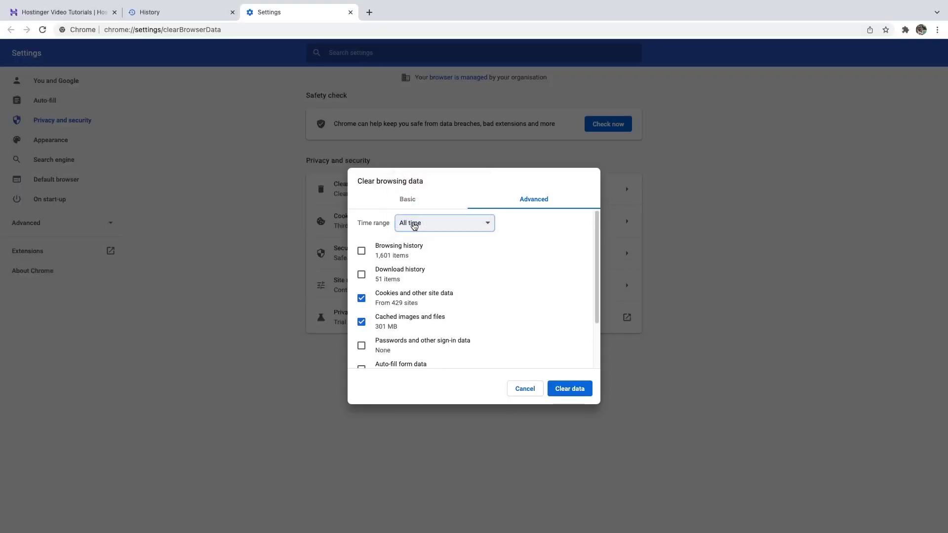
pyautogui.click(364, 252)
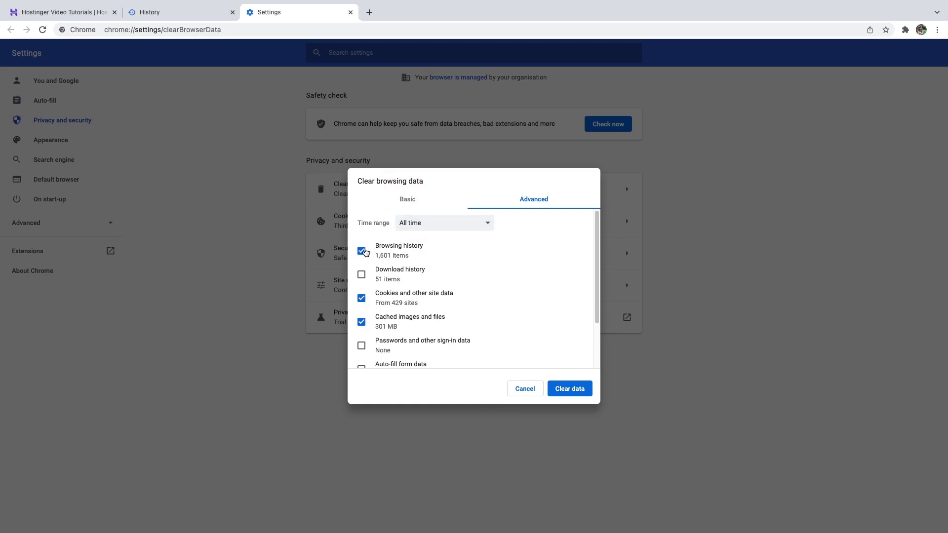
pyautogui.click(555, 392)
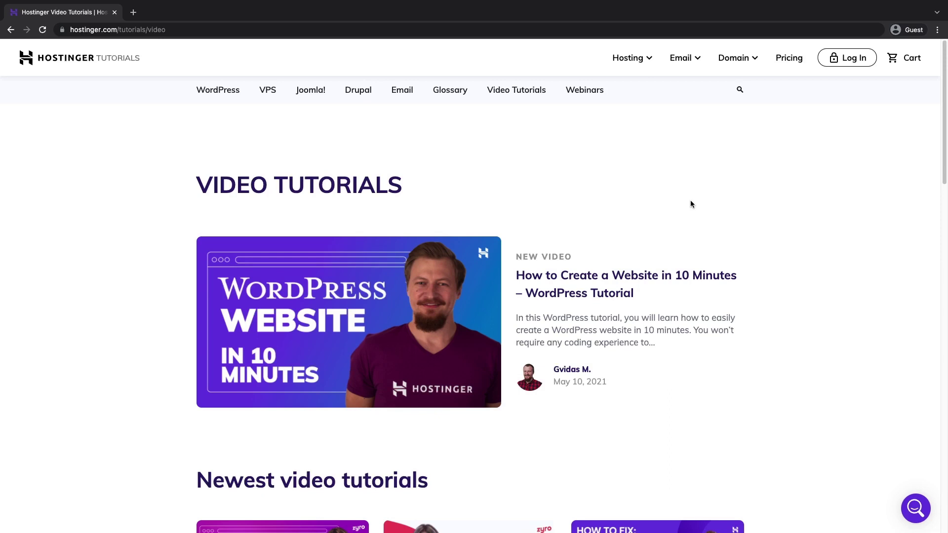
# - Load the browser's DNS internals page at chrome://net-internals/#dns
pyautogui.click(204, 31)
pyautogui.hotkey('ctrl', 'a')
pyautogui.write('chrome://net-internals/#dns')
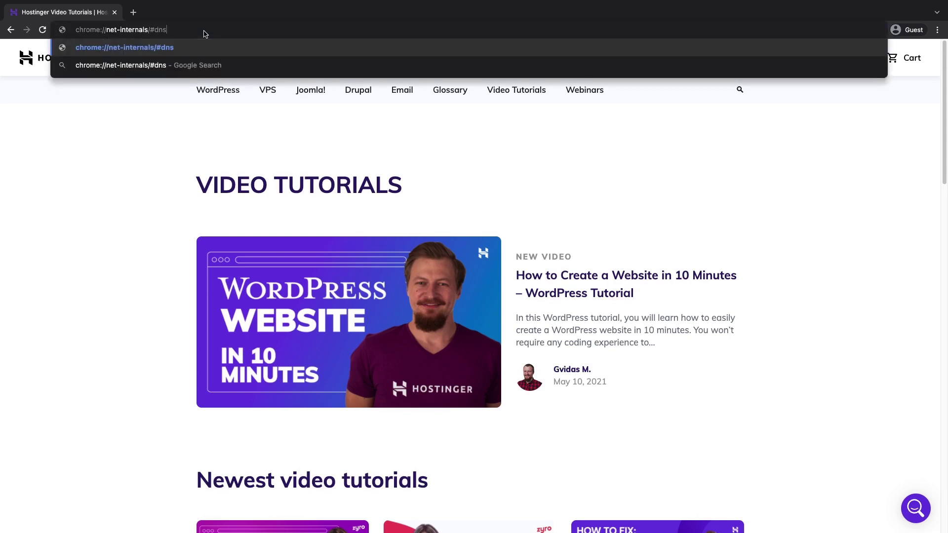
pyautogui.press('Return')
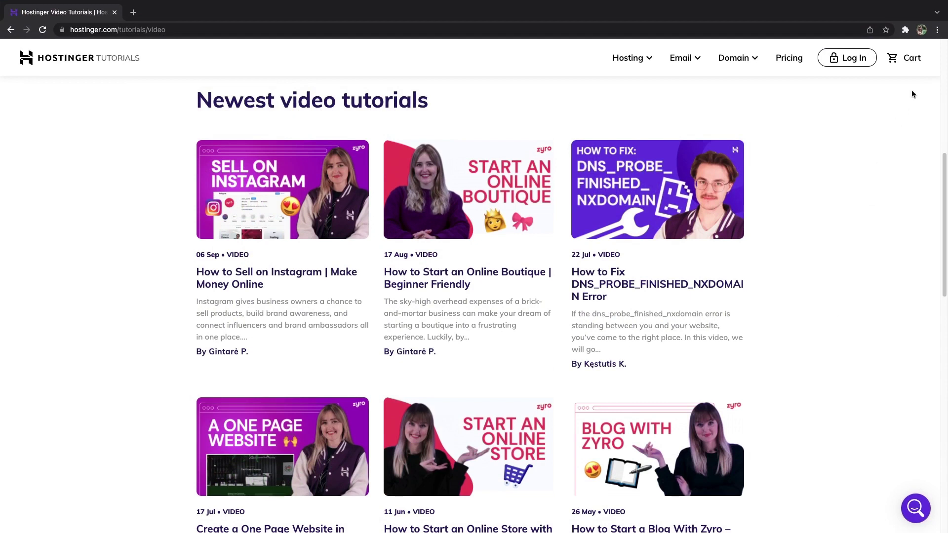
# - Open the extensions page and turn off Adblock for Youtube, Google Docs Offline, Sheets and Slides
pyautogui.click(935, 30)
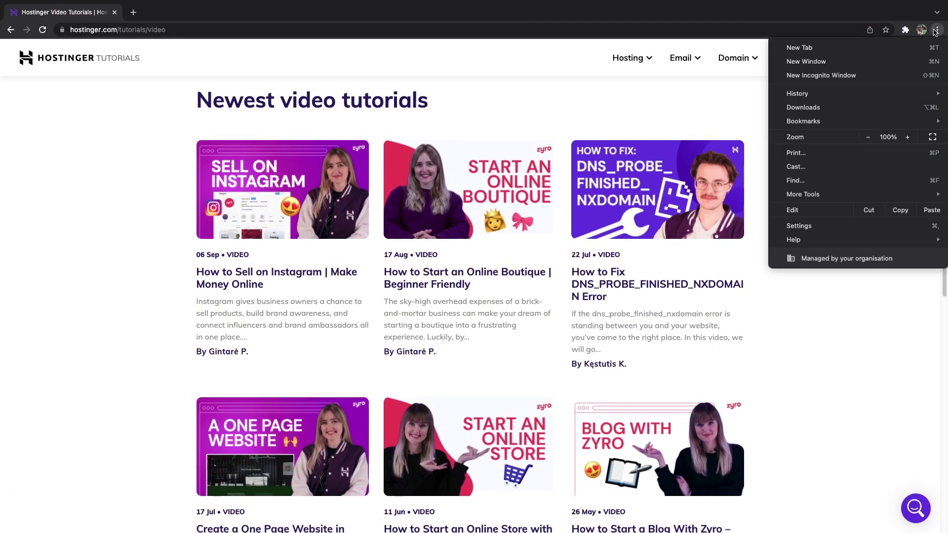
pyautogui.moveTo(827, 194)
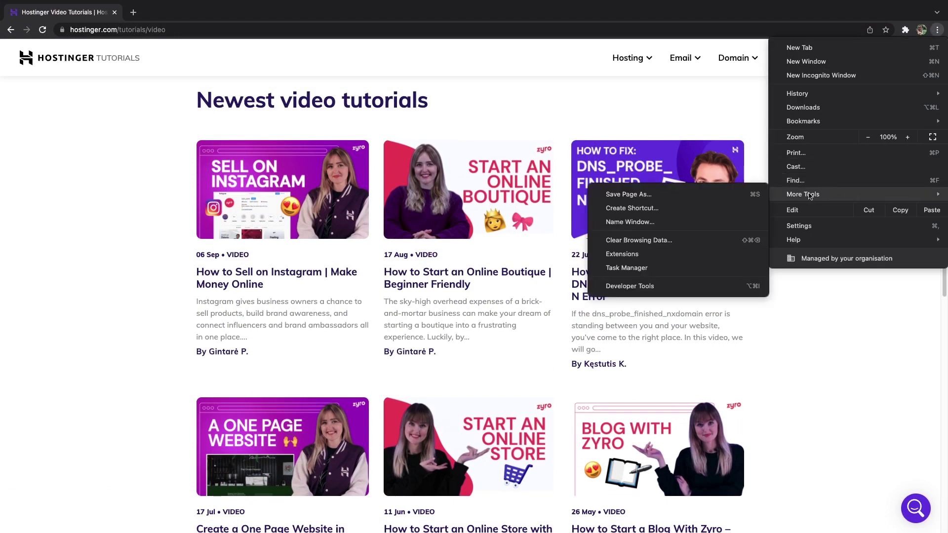
pyautogui.click(650, 254)
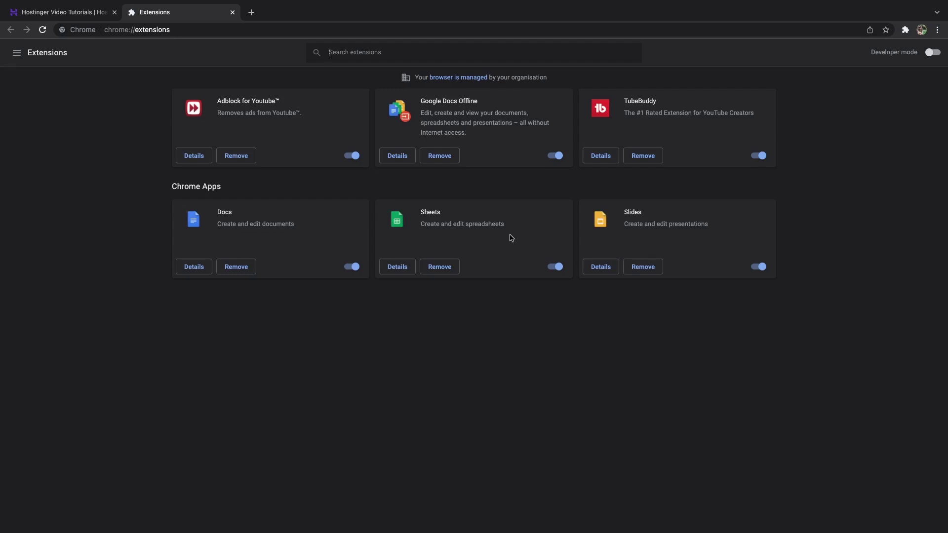
pyautogui.click(353, 156)
pyautogui.click(554, 155)
pyautogui.click(554, 269)
pyautogui.click(765, 271)
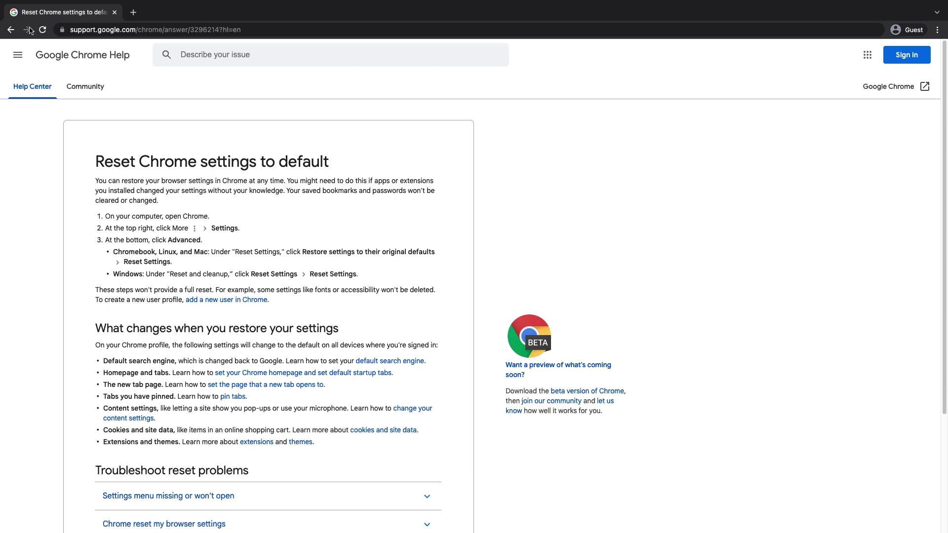
# - Read the "Reset Chrome settings to default" help article, highlighting the list of settings that change when restored
pyautogui.scroll(-1, 275, 250)
pyautogui.scroll(-1, 274, 249)
pyautogui.scroll(-1, 273, 251)
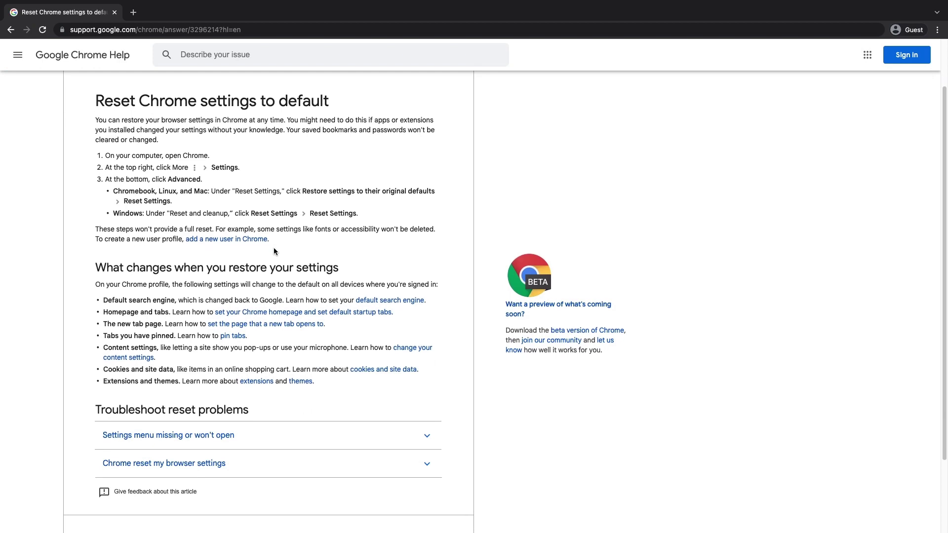
pyautogui.scroll(-2, 274, 247)
pyautogui.scroll(-1, 274, 236)
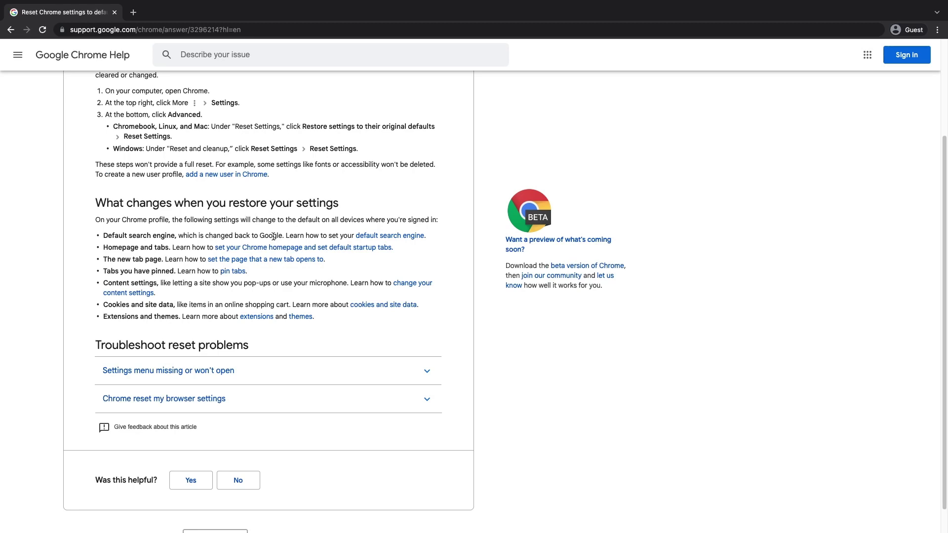
pyautogui.moveTo(95, 236); pyautogui.dragTo(307, 333)
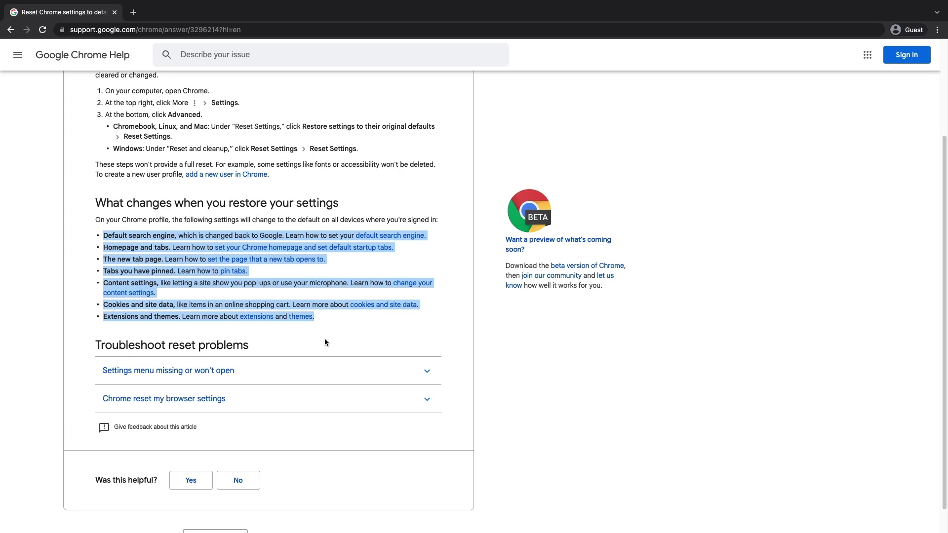
pyautogui.click(326, 340)
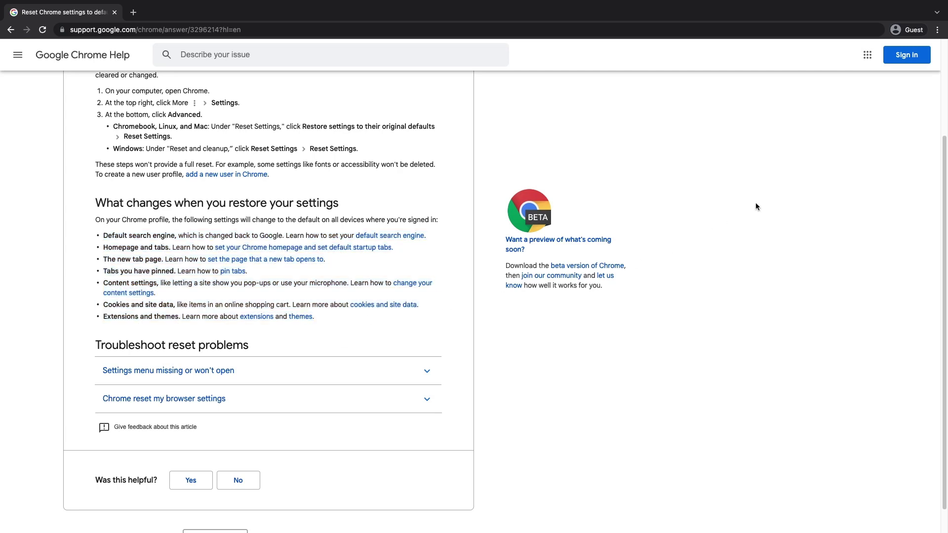
# - Open the browser settings and go to the Reset settings section among the advanced options
pyautogui.click(937, 30)
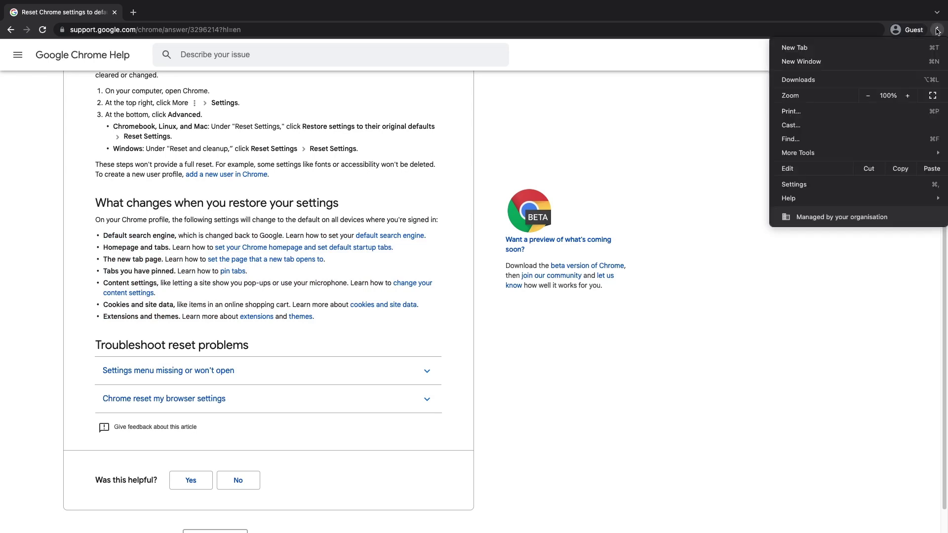
pyautogui.click(792, 185)
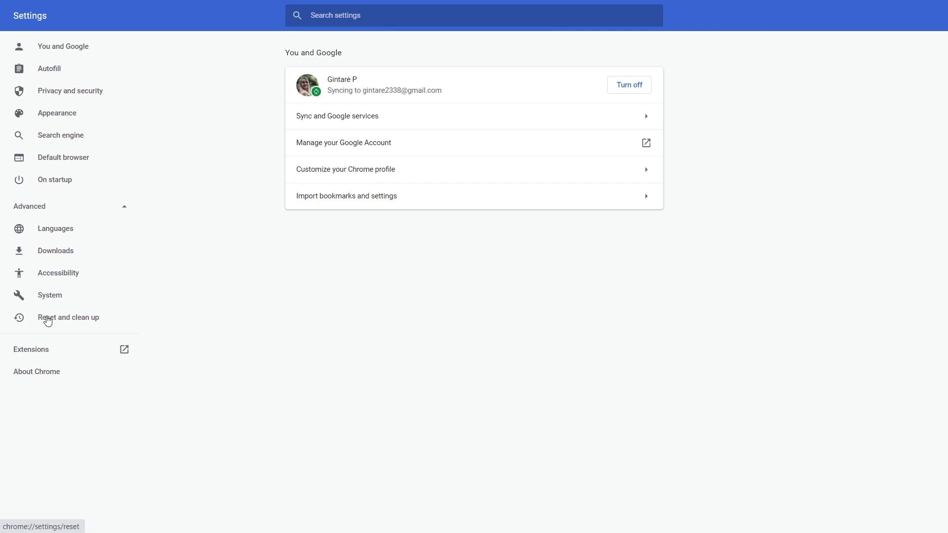
pyautogui.click(48, 320)
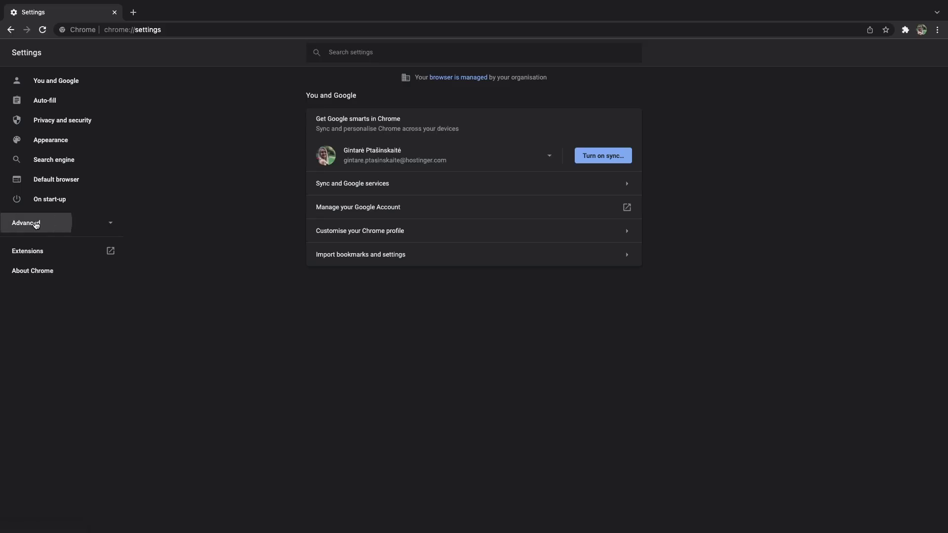
pyautogui.click(36, 223)
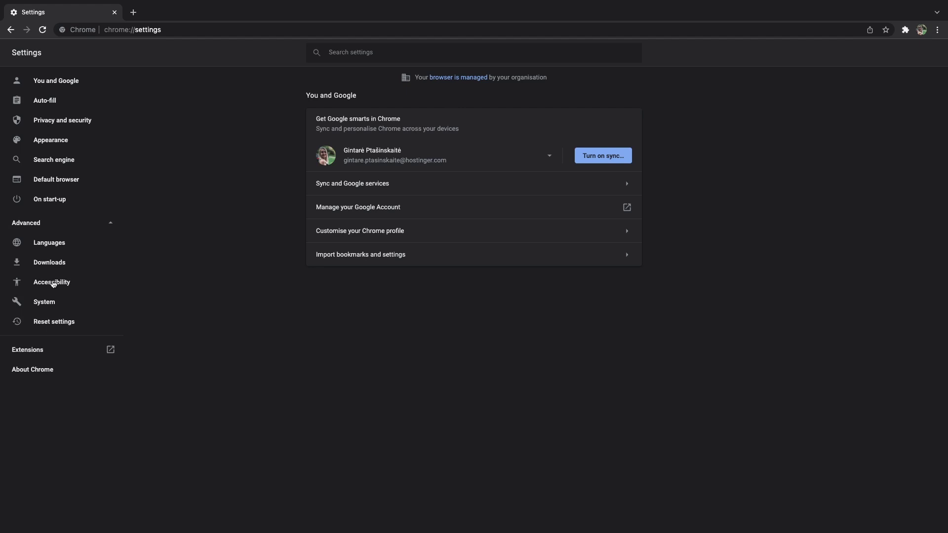
pyautogui.click(59, 322)
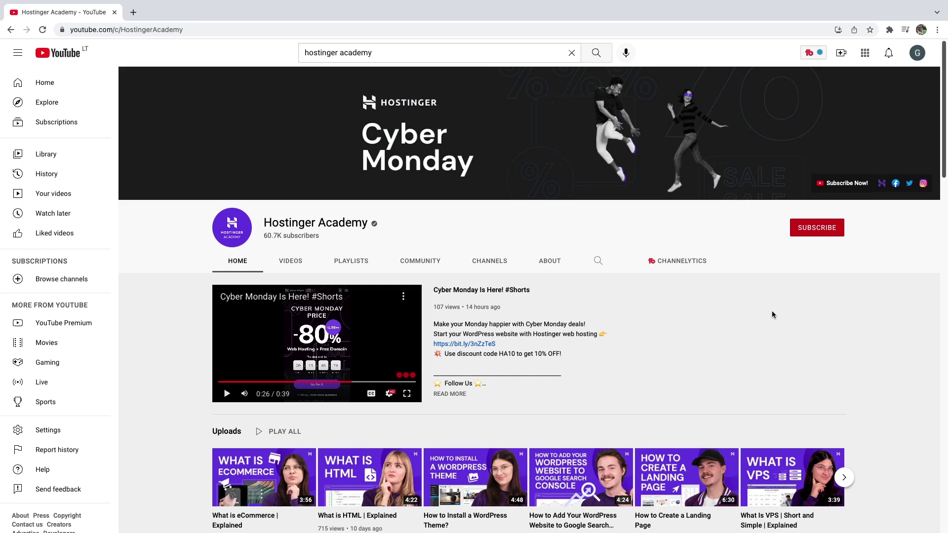
# - Open Developer Tools on the Hostinger Academy YouTube channel page and enable Disable cache for network requests
pyautogui.scroll(-1, 779, 316)
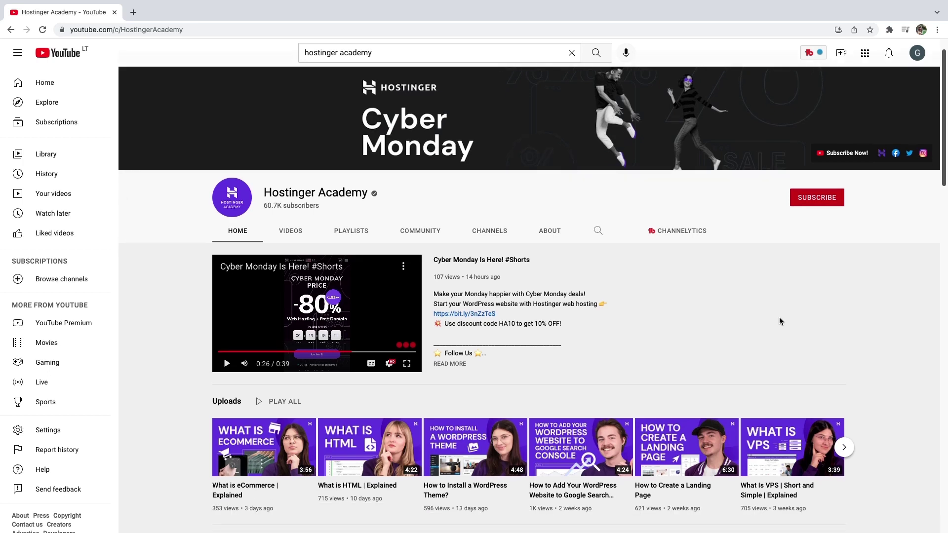
pyautogui.click(936, 31)
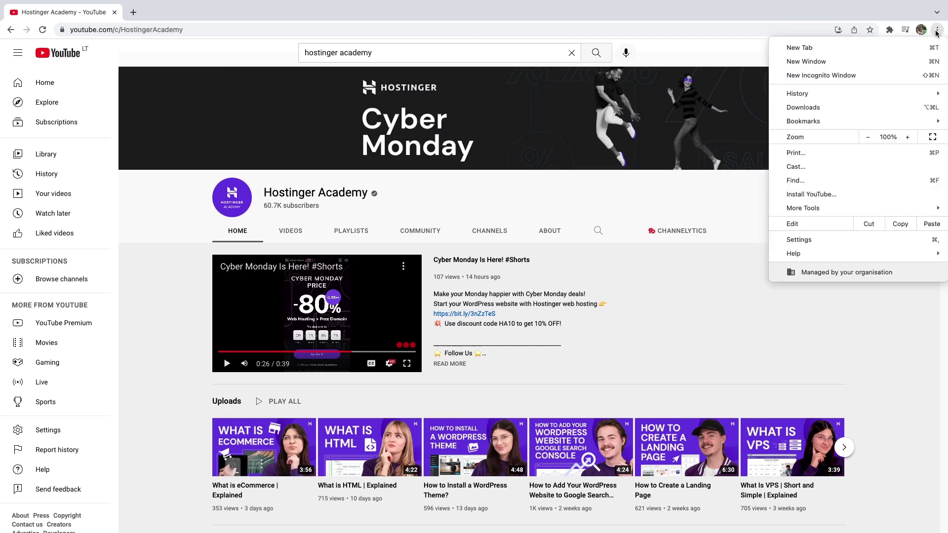
pyautogui.moveTo(837, 208)
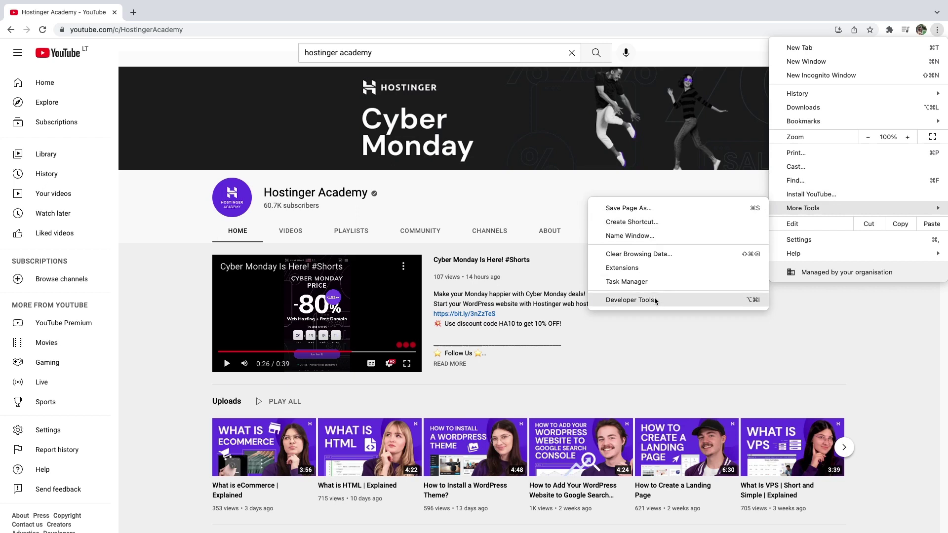
pyautogui.click(630, 300)
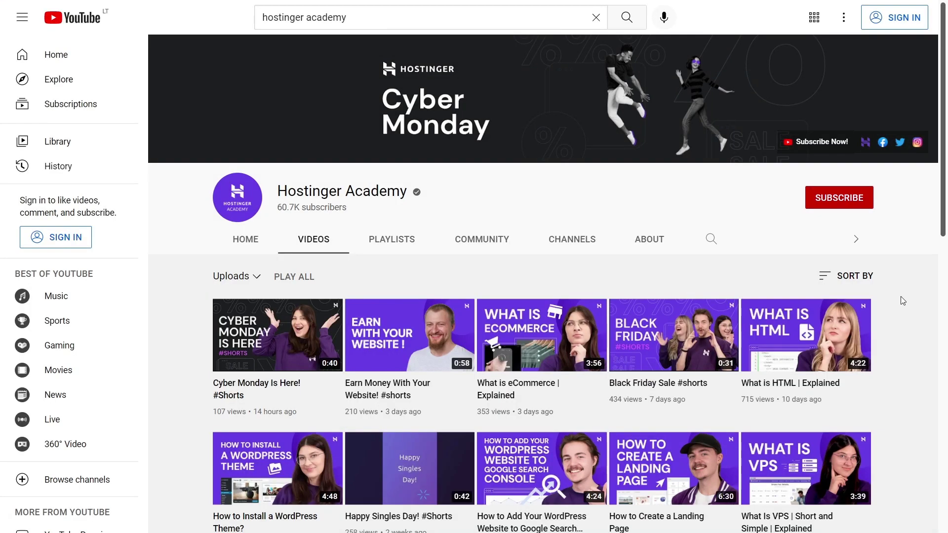
pyautogui.rightClick(900, 297)
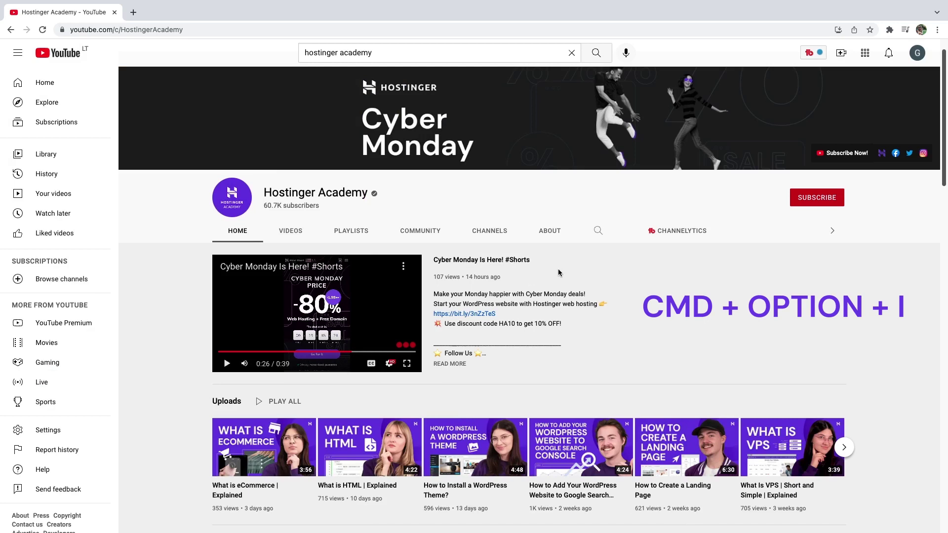
pyautogui.press('super+alt+i')
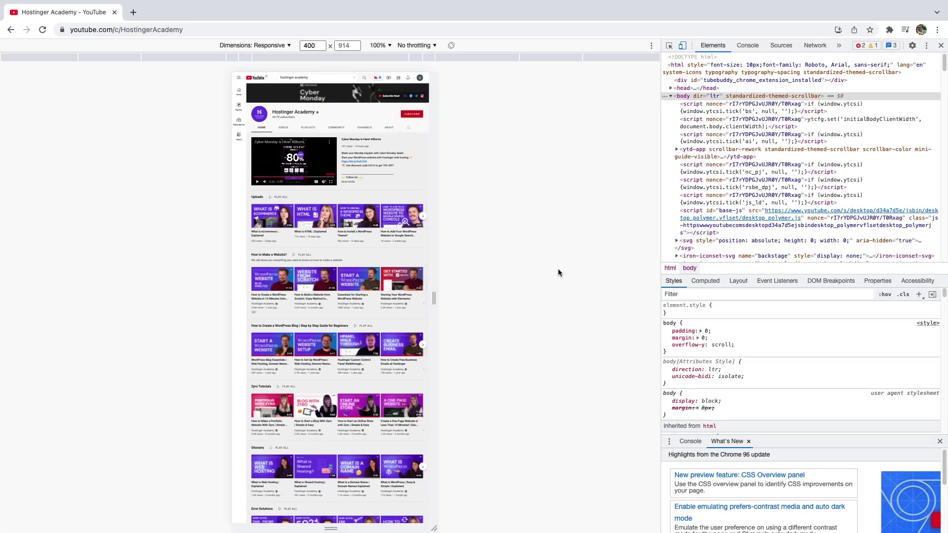
pyautogui.click(815, 45)
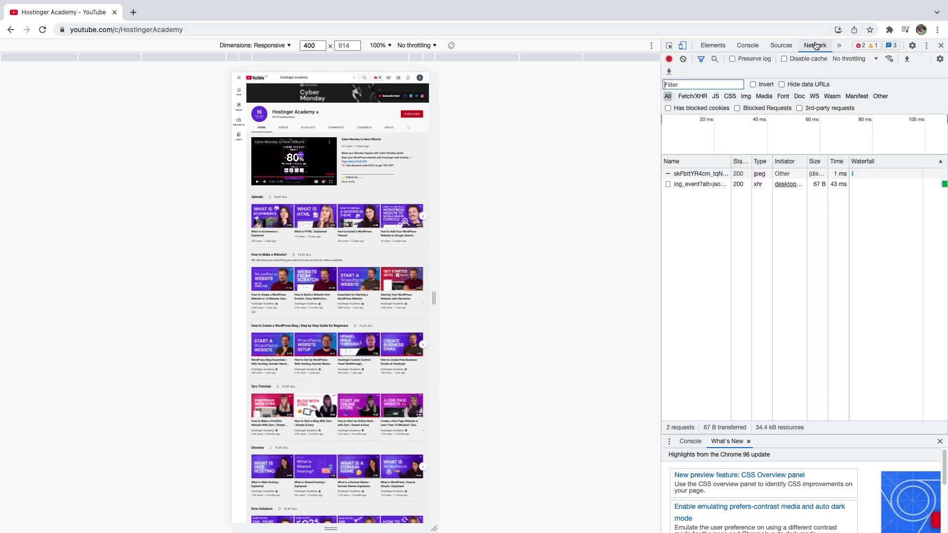
pyautogui.click(784, 59)
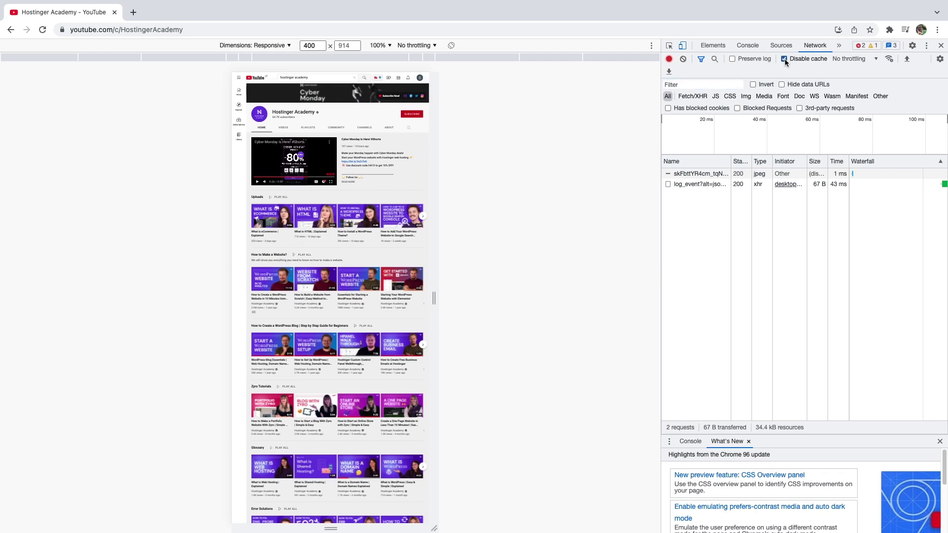